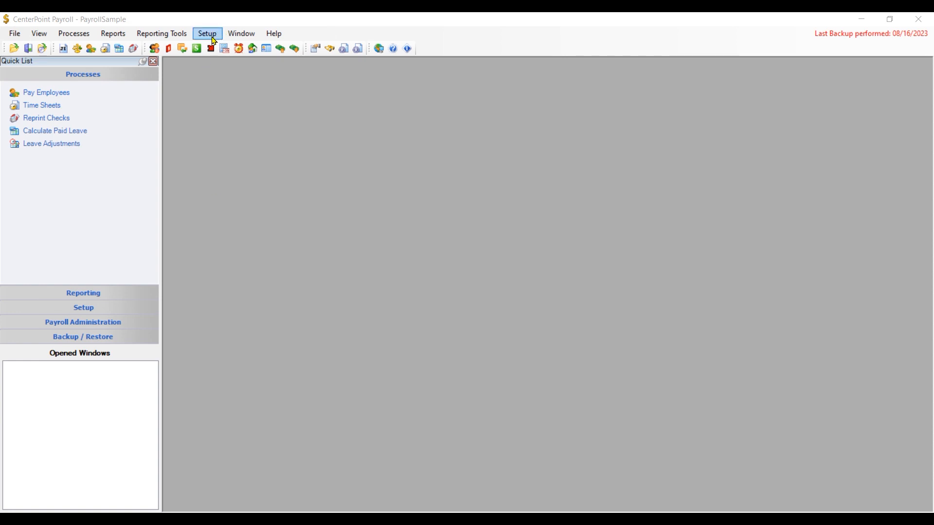
Open the employee list from the payroll setup and start the Mass Update Wizard, continuing past its introduction.
left_click(213, 34)
left_click(217, 45)
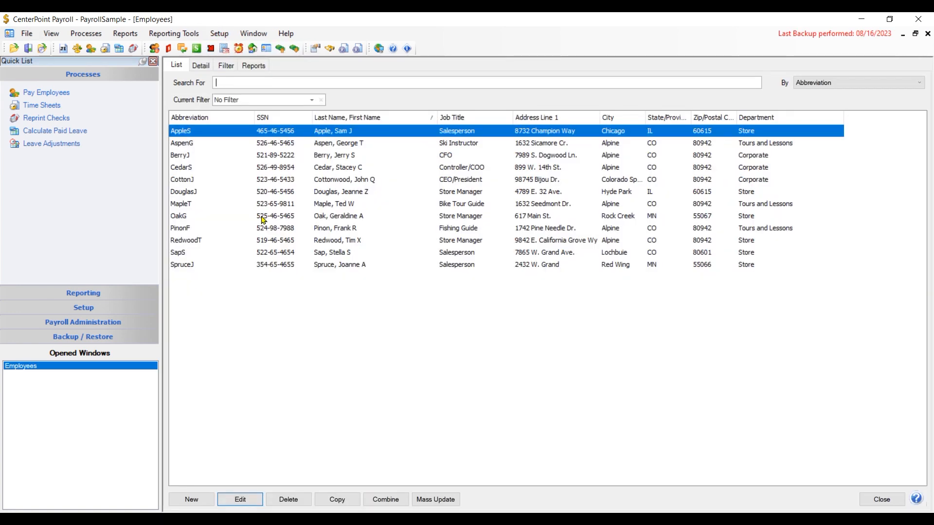
left_click(436, 500)
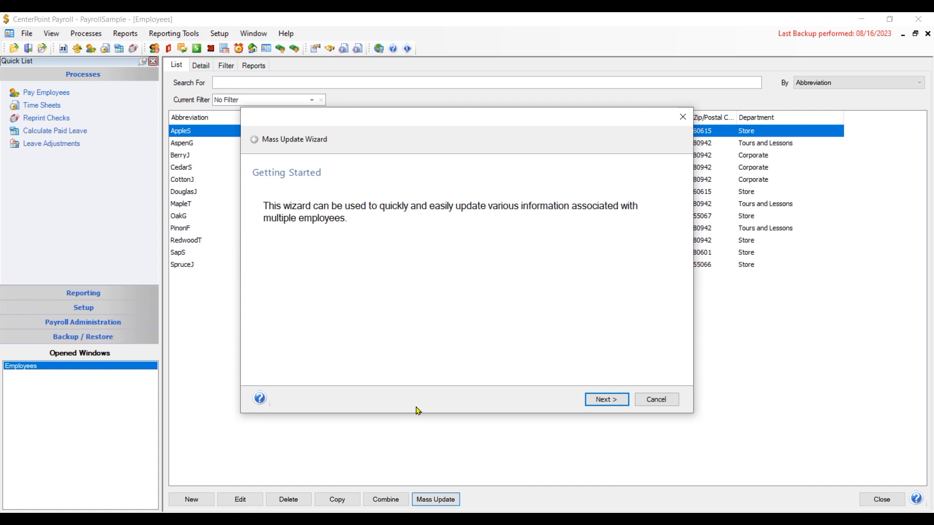
left_click(592, 403)
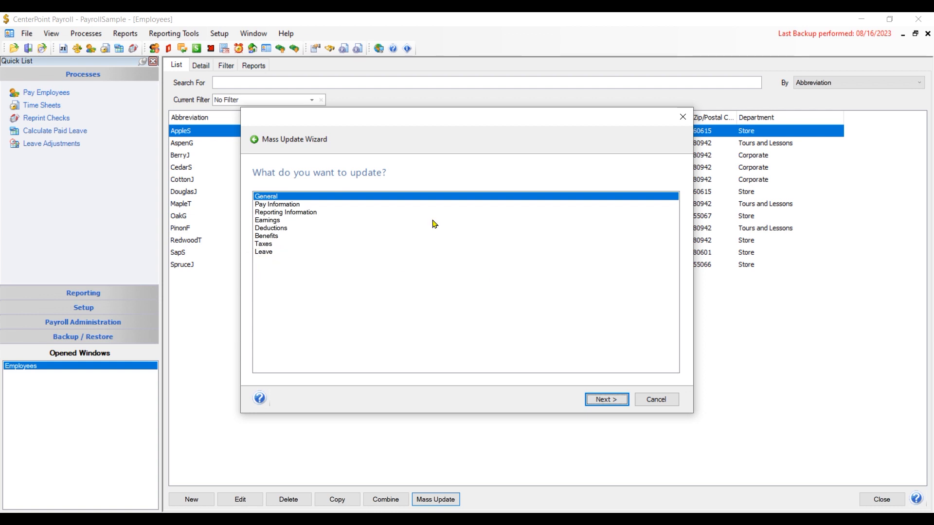
Choose to mass update the Dental Insurance (Pre-tax) deduction by adding an effective date.
left_click(286, 229)
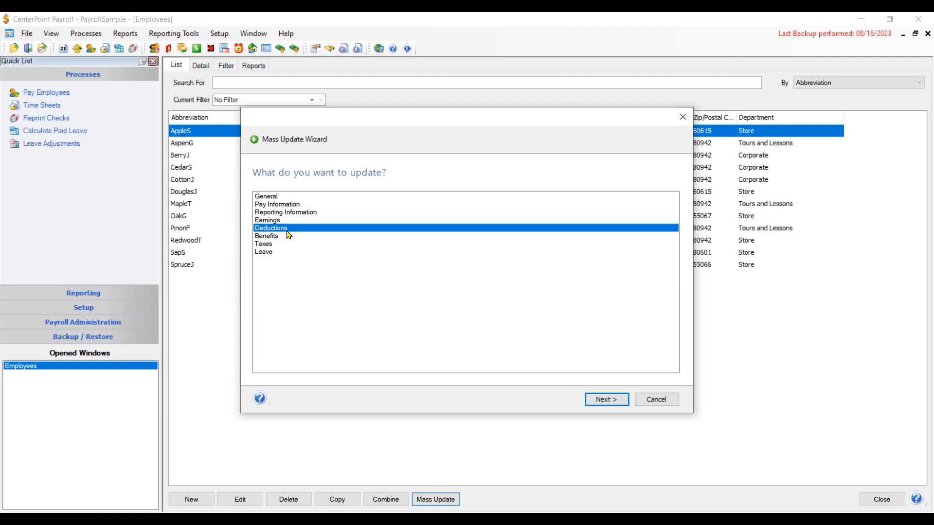
left_click(602, 400)
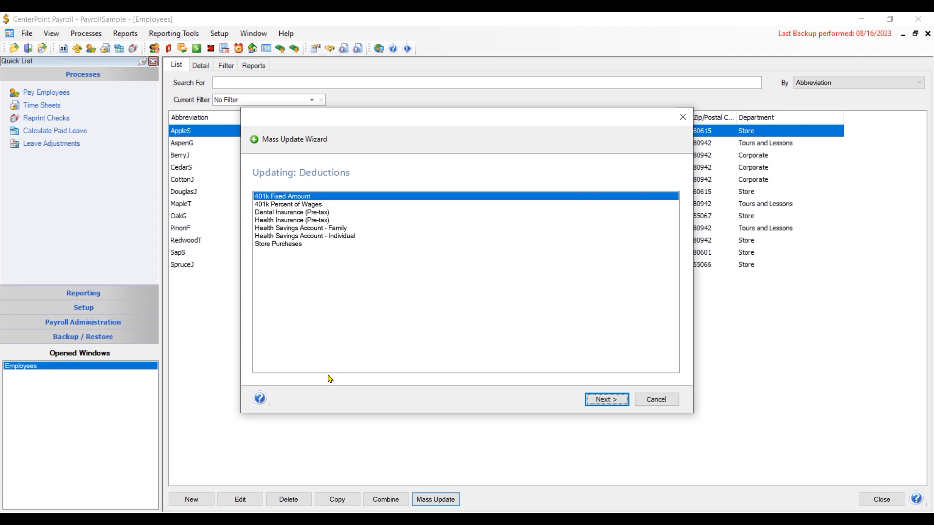
left_click(302, 212)
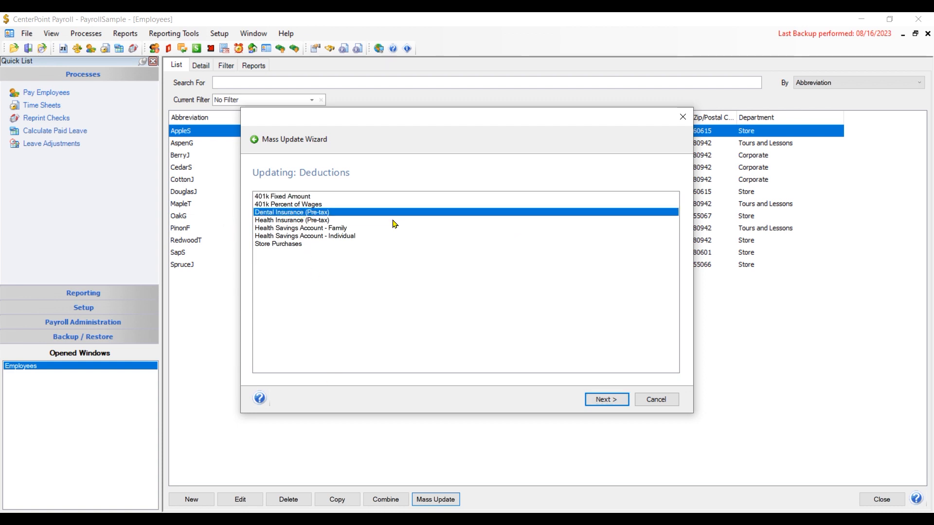
left_click(596, 402)
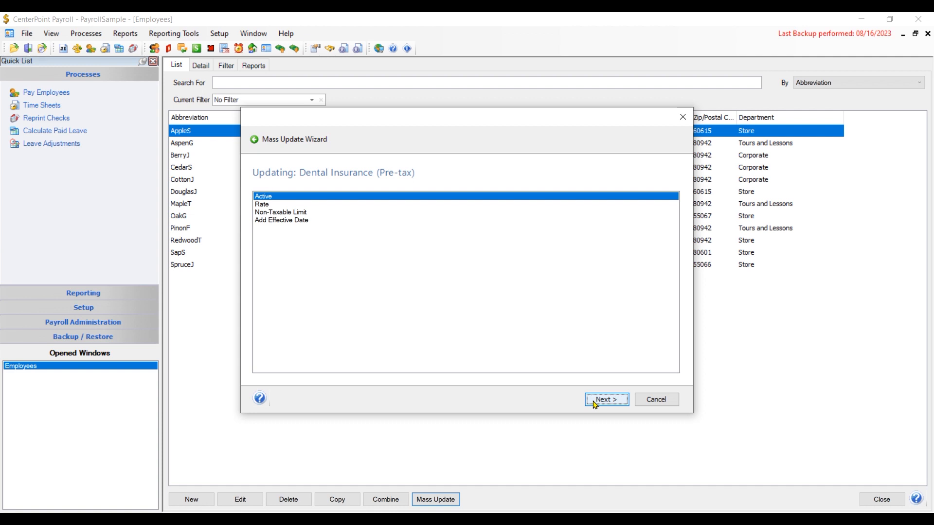
left_click(270, 206)
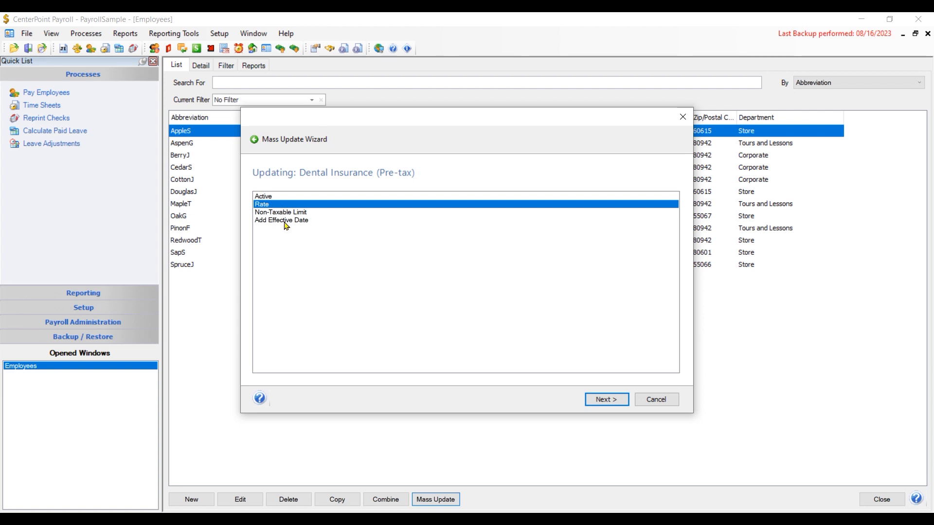
left_click(286, 223)
left_click(604, 403)
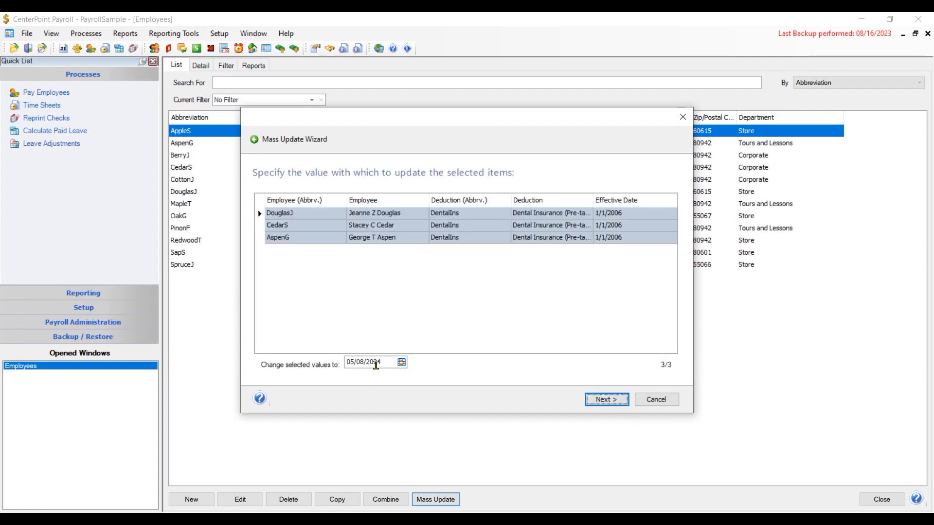
Set the new dental deduction effective date to 01/01/2024 for all listed employees and save the changes to the database.
left_click_drag(384, 362, 277, 362)
type("010124")
key("Tab")
left_click(609, 400)
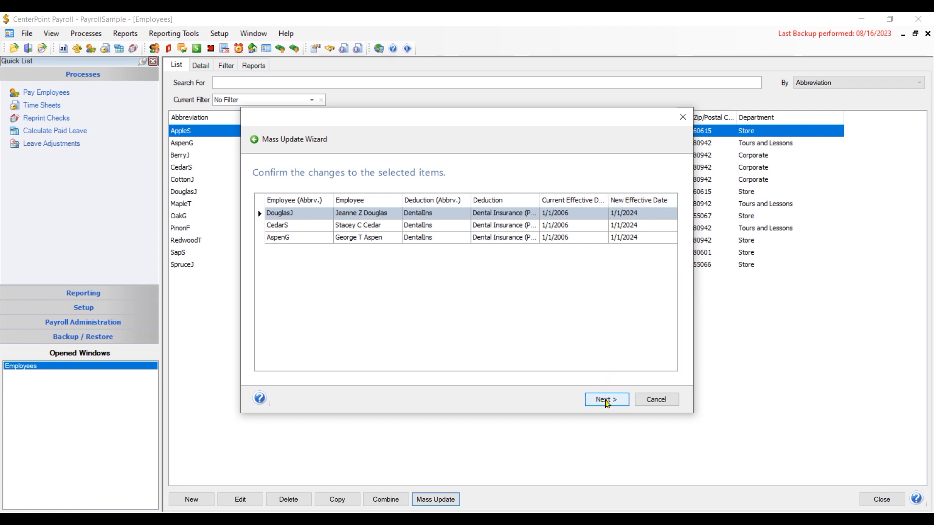
left_click(607, 402)
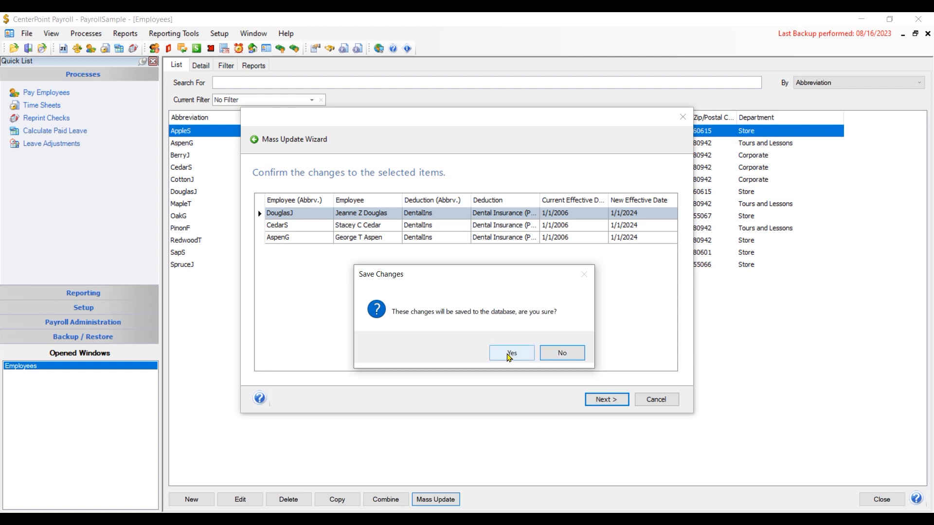
left_click(509, 355)
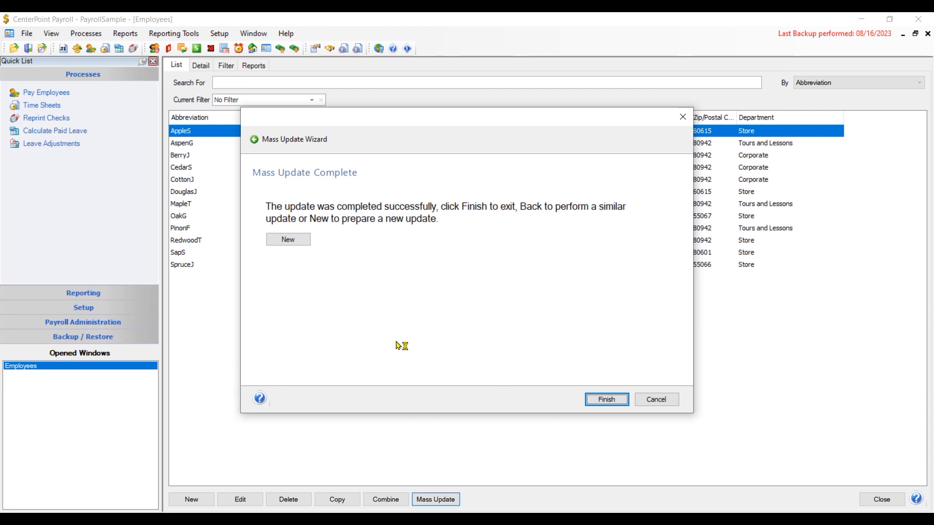
Start a new mass update targeting the Rate of the Dental Insurance (Pre-tax) deduction.
left_click(289, 240)
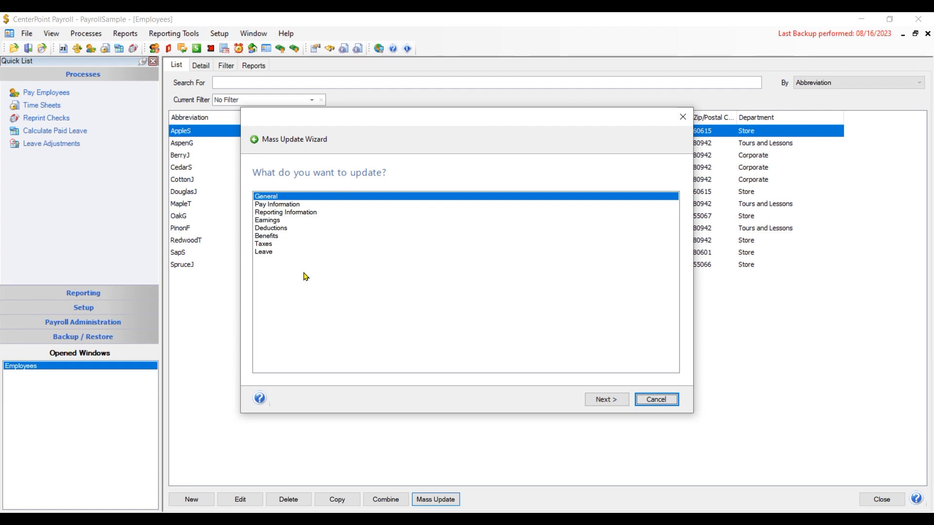
left_click(286, 230)
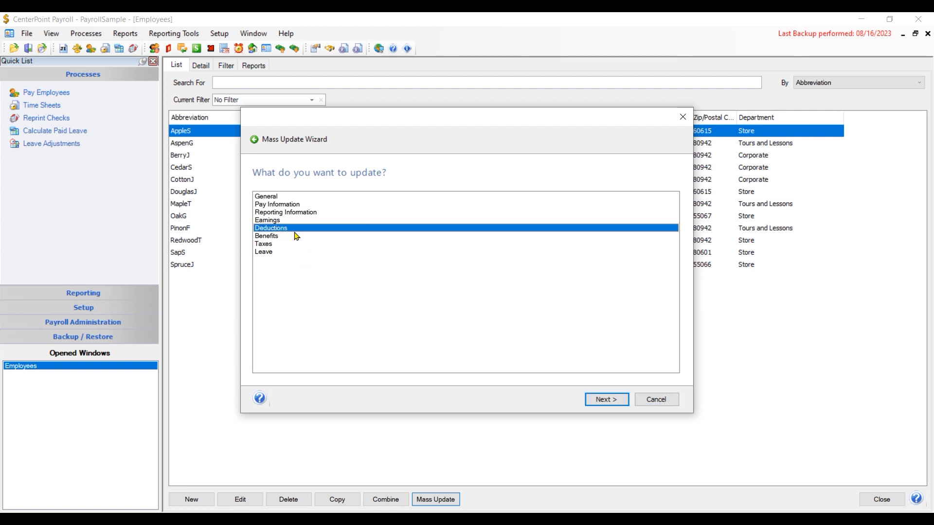
left_click(599, 398)
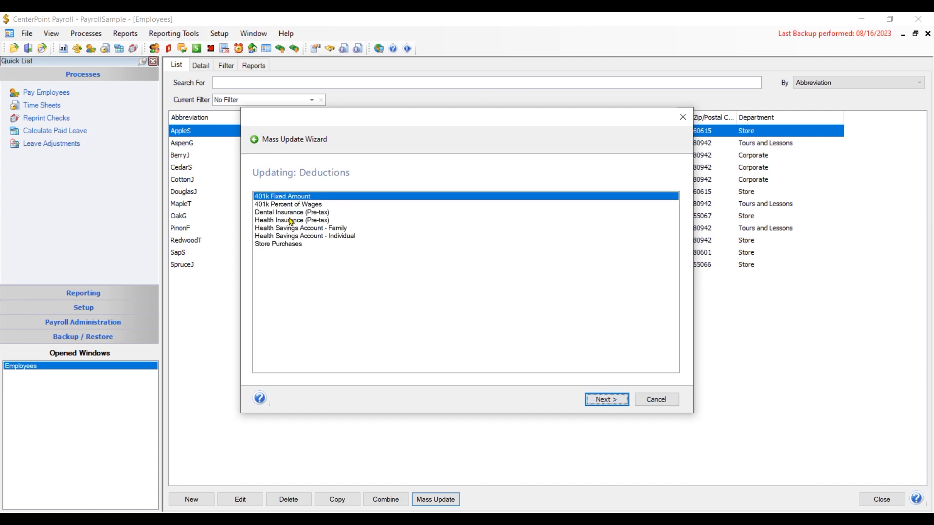
left_click(290, 213)
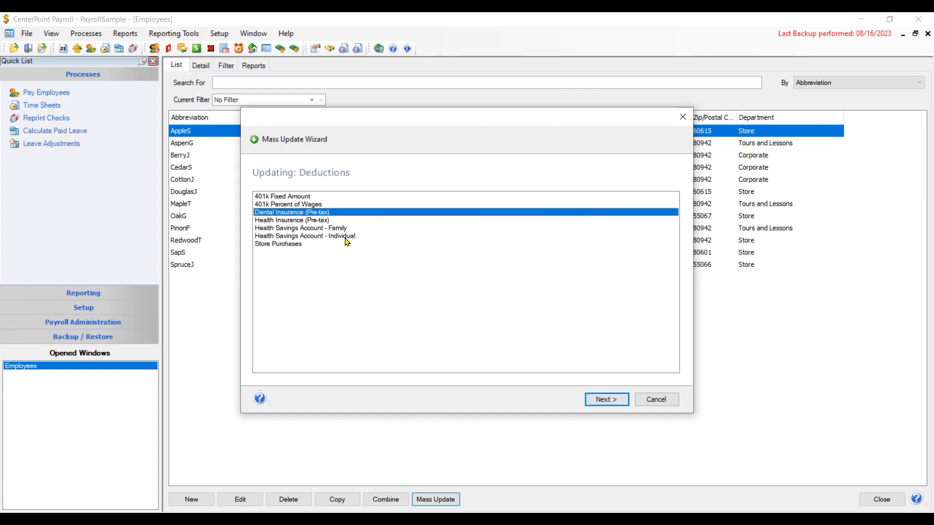
left_click(610, 399)
left_click(261, 204)
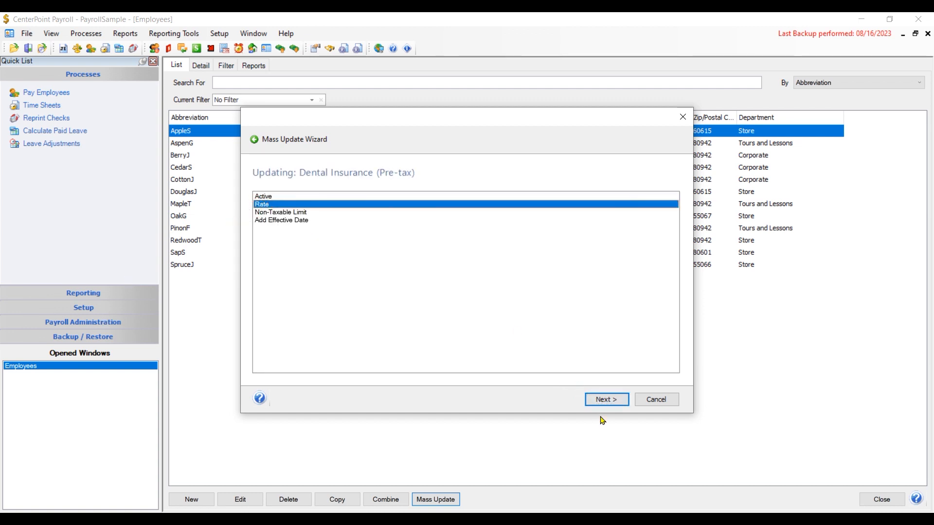
left_click(605, 403)
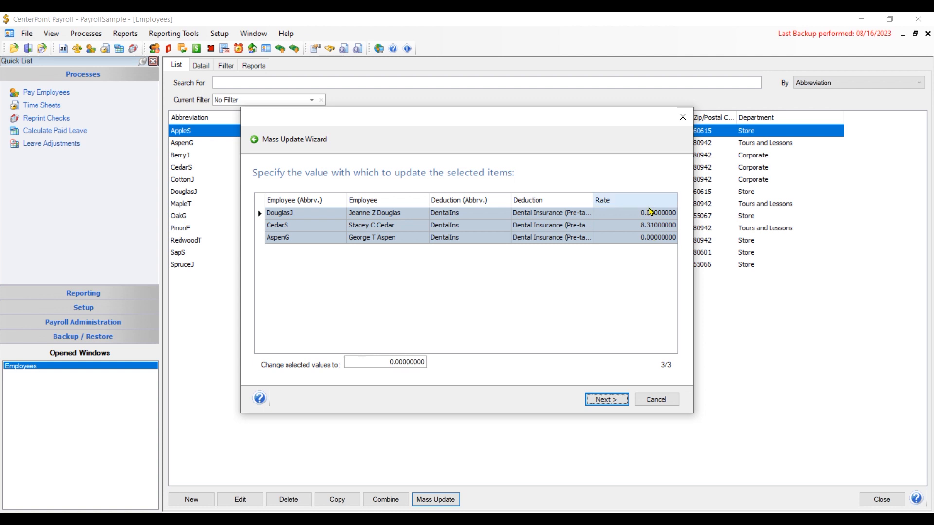
Select all listed employees and set their dental insurance rate to 8.40, proceeding to the confirmation of changes.
left_click(559, 225)
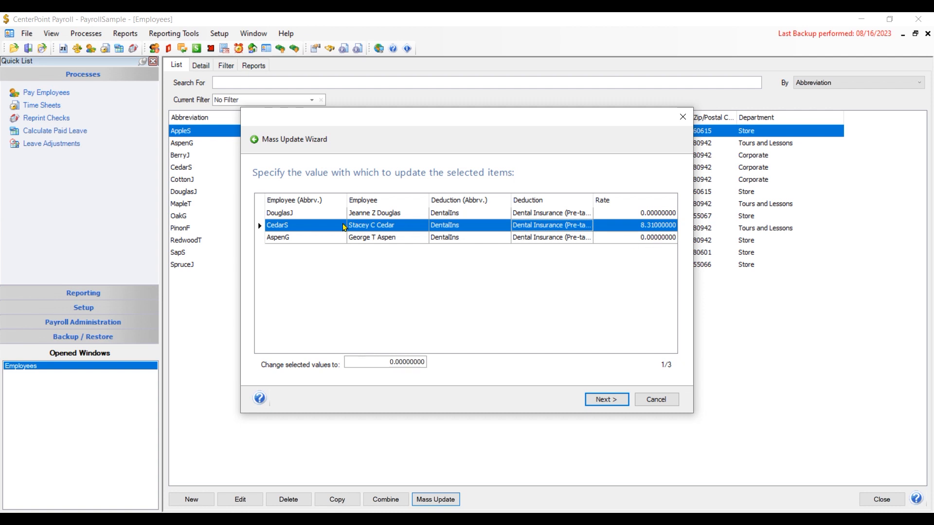
left_click(261, 214)
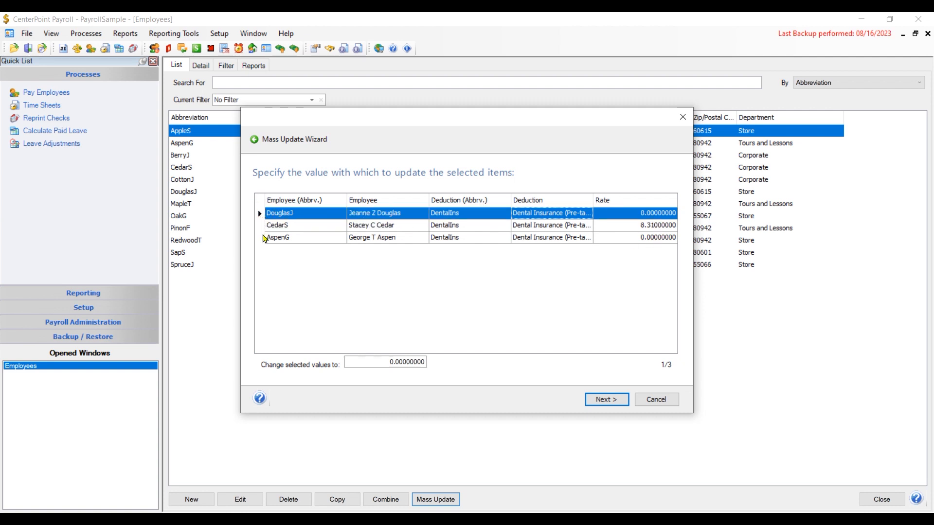
left_click(258, 238, "shift")
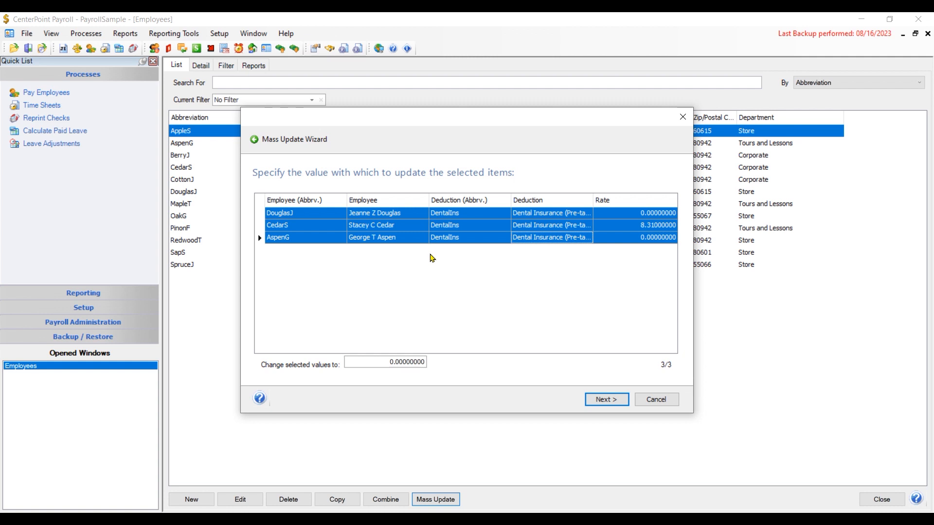
left_click(364, 366)
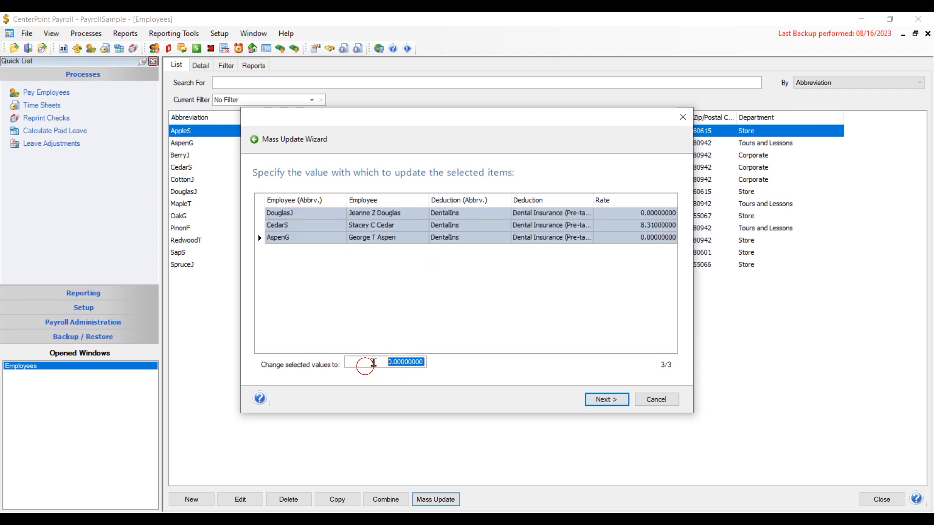
key("BackSpace")
key("Tab")
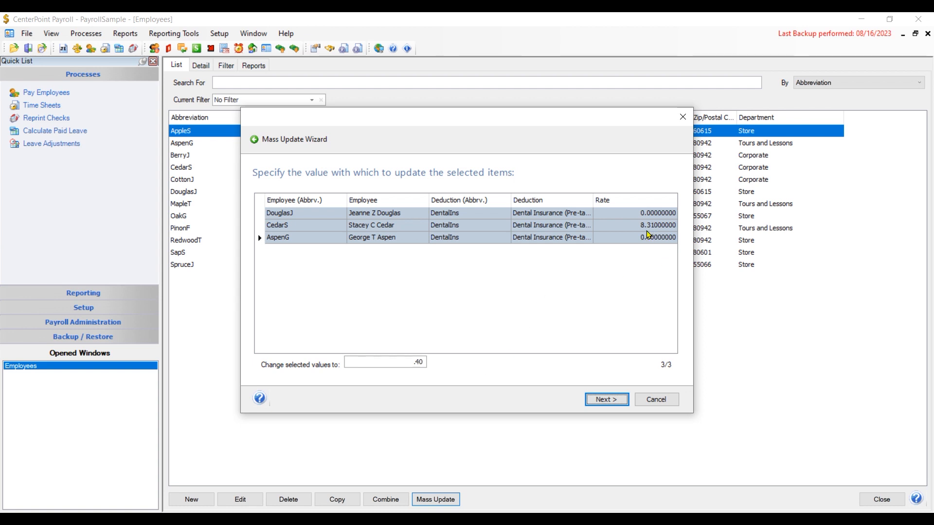
left_click(367, 363)
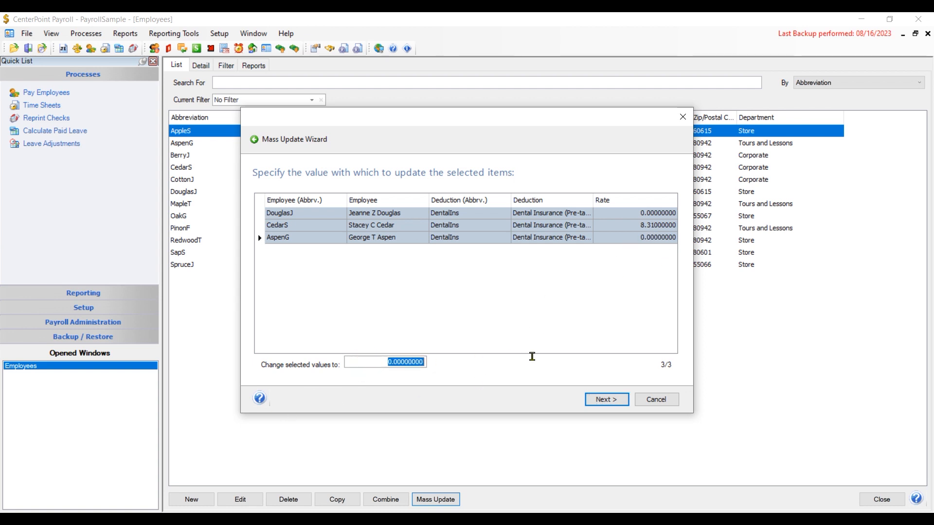
type("8")
key("Tab")
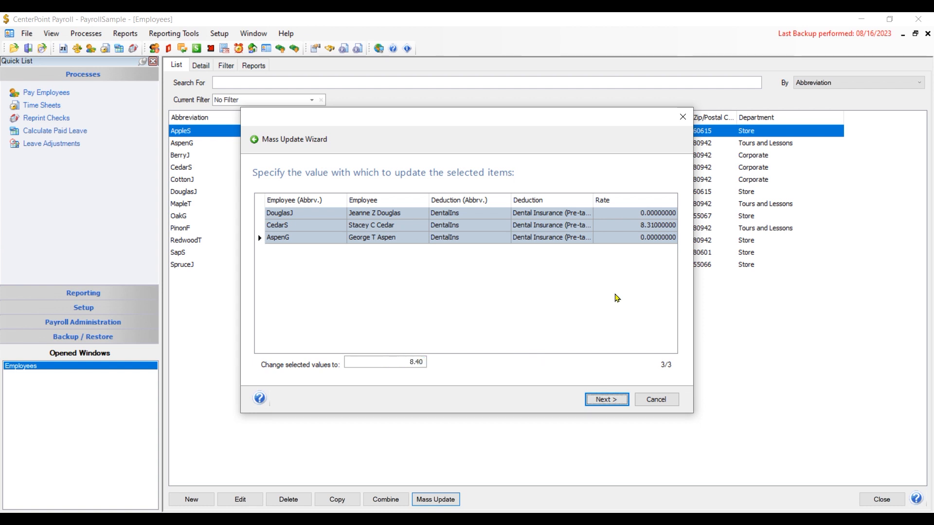
left_click(606, 400)
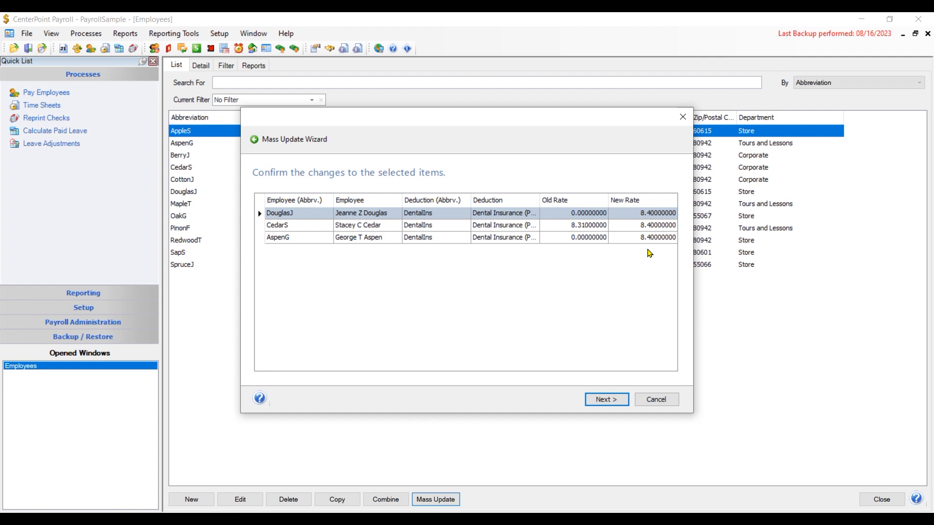
Save the new dental insurance rates to the database and finish the Mass Update Wizard.
left_click(601, 407)
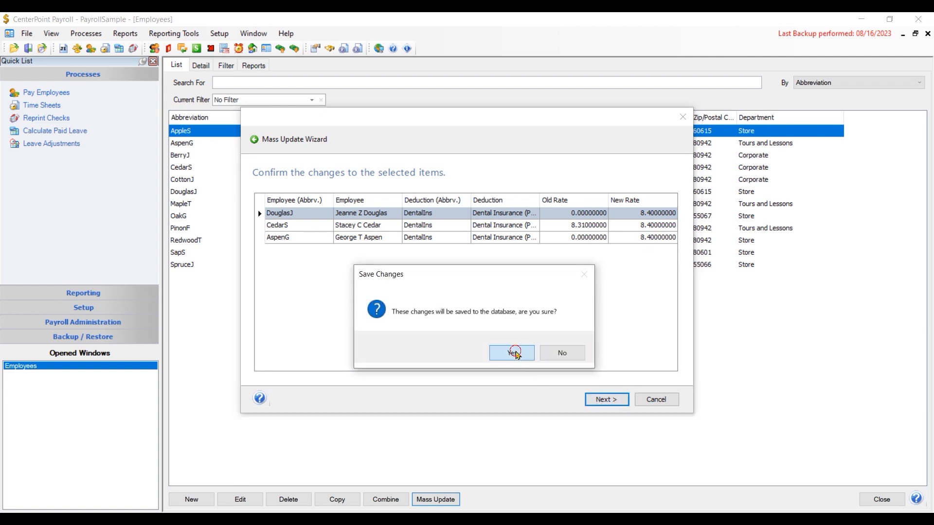
left_click(517, 356)
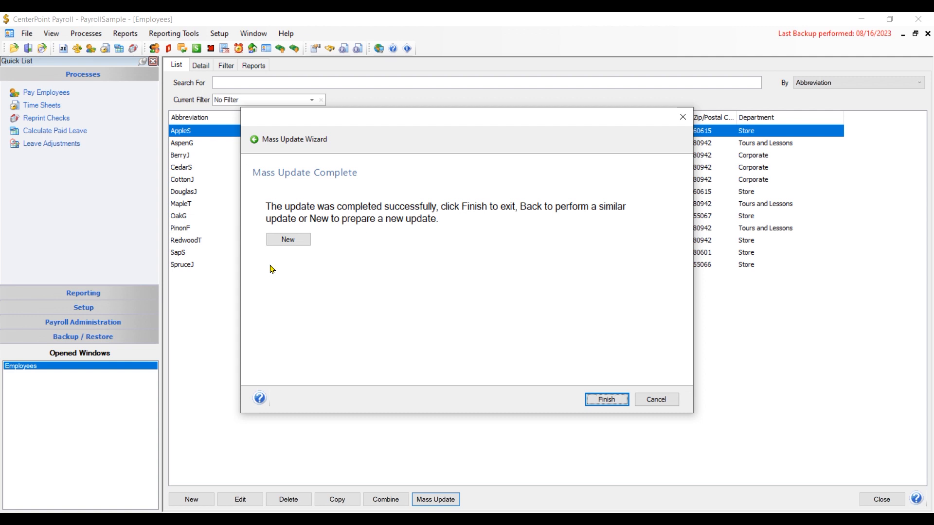
left_click(606, 400)
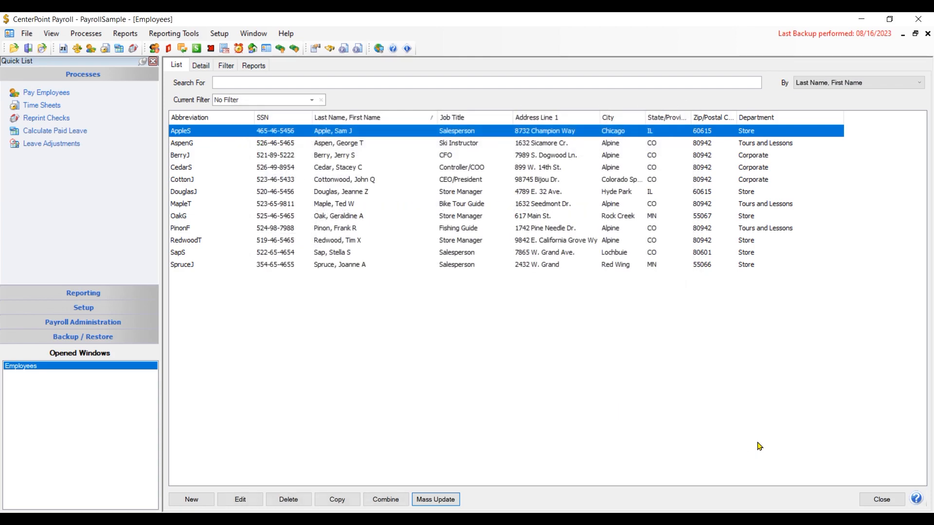